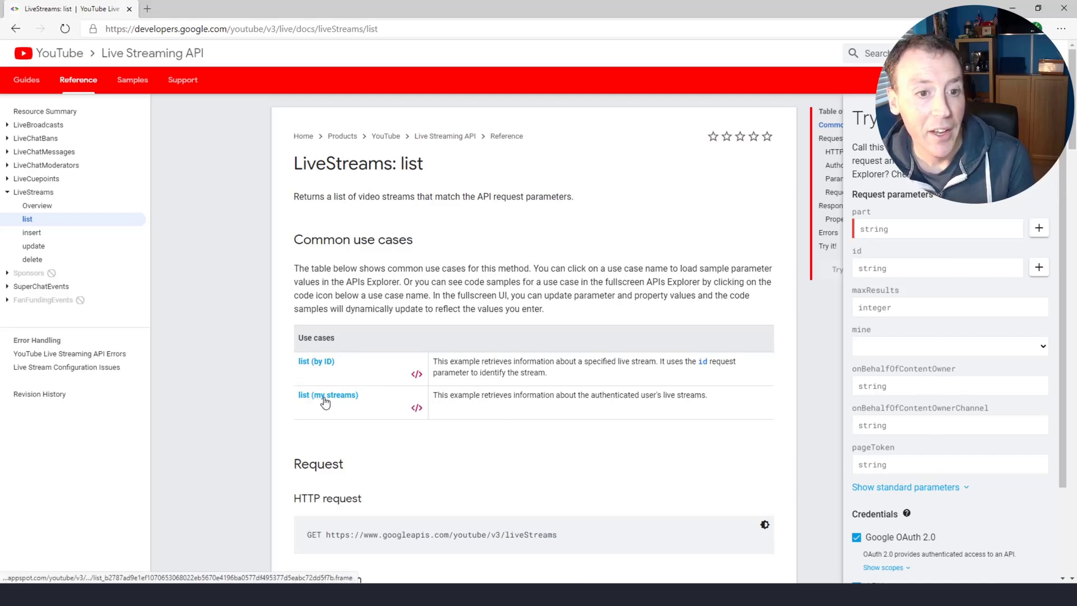
# Step: Run the 'list (my streams)' request with snippet, cdn, contentDetails and status, and allow YouTube account access
pyautogui.click(348, 401)
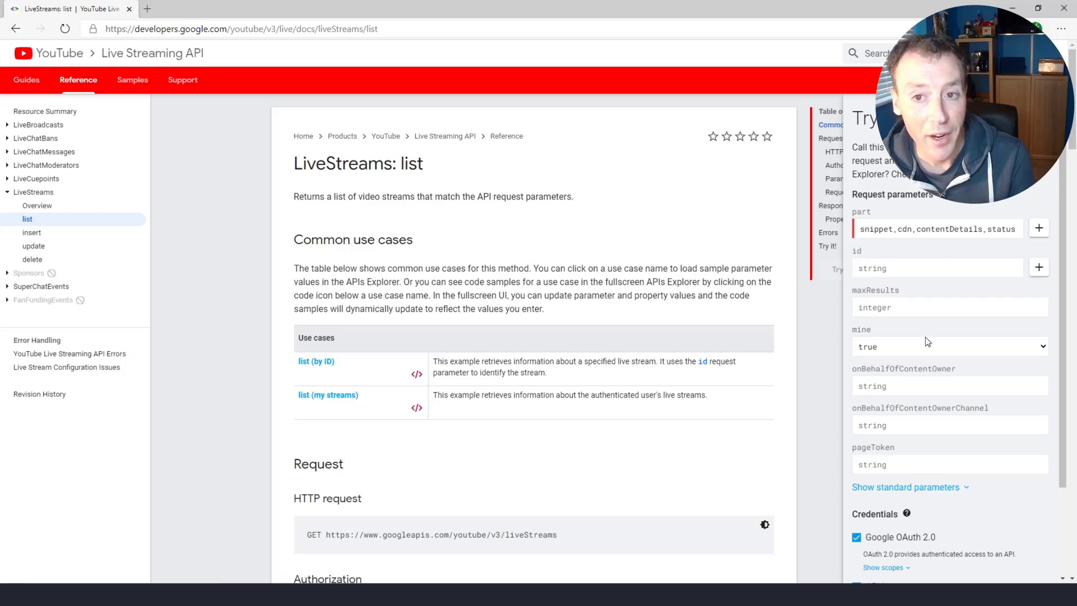
pyautogui.scroll(-2, 978, 447)
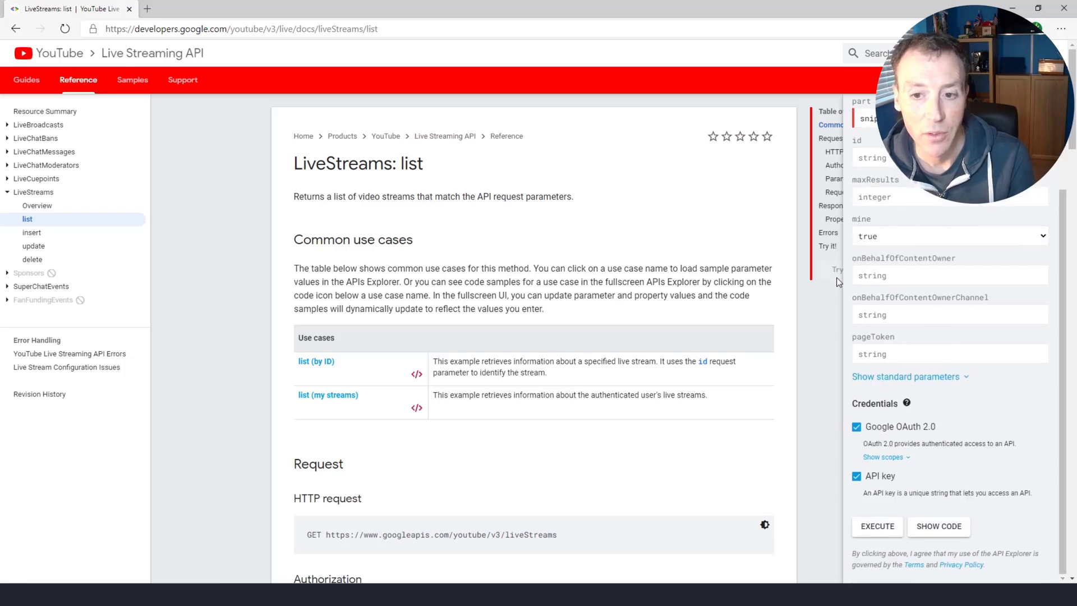
pyautogui.scroll(2, 926, 247)
pyautogui.scroll(-2, 927, 281)
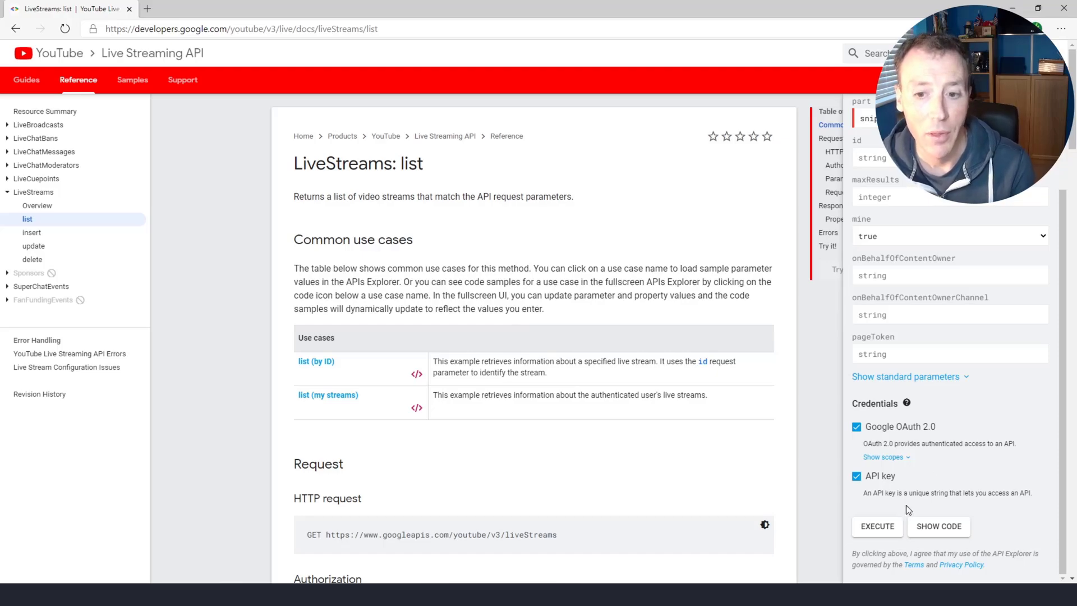
pyautogui.click(877, 525)
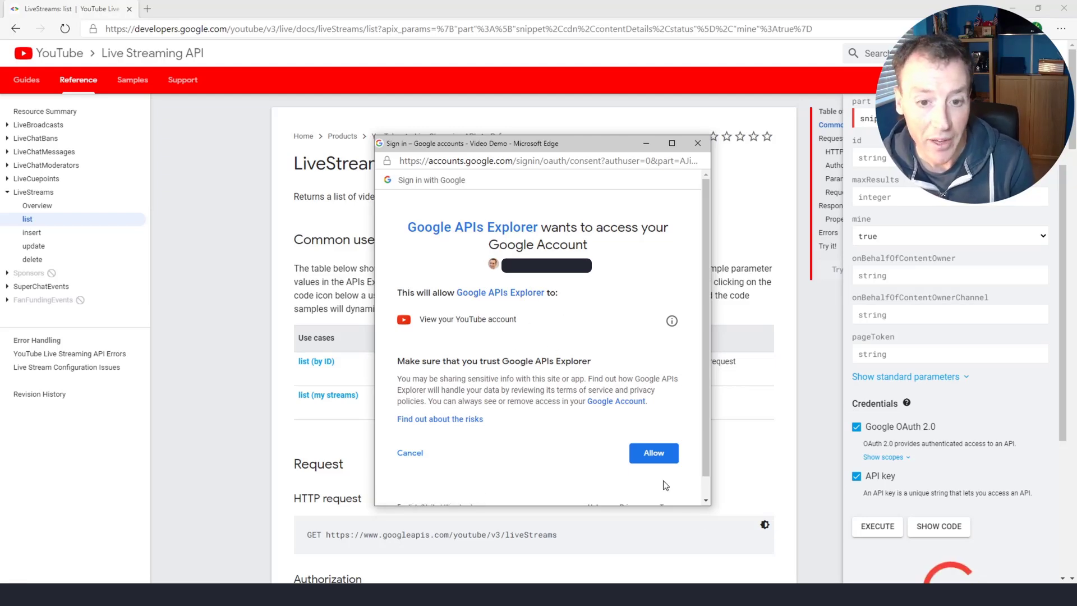
pyautogui.click(654, 453)
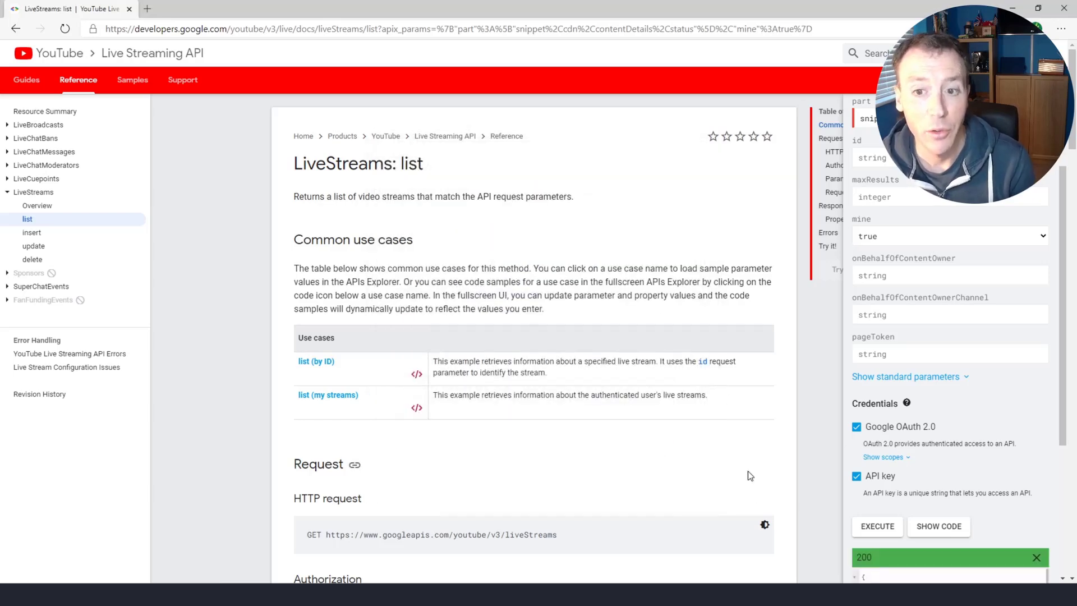
# Step: Review the 200 response listing 'HD Stream' and 'Default stream key', and select all its JSON
pyautogui.scroll(-2, 978, 443)
pyautogui.scroll(-1, 978, 443)
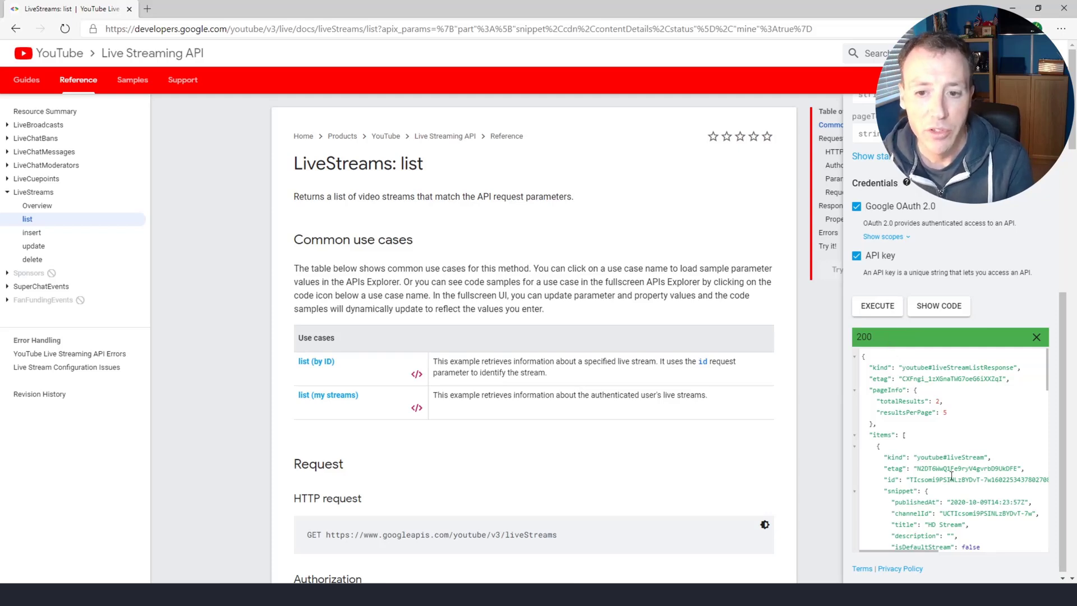
pyautogui.scroll(-1, 958, 460)
pyautogui.scroll(-5, 957, 457)
pyautogui.scroll(6, 953, 453)
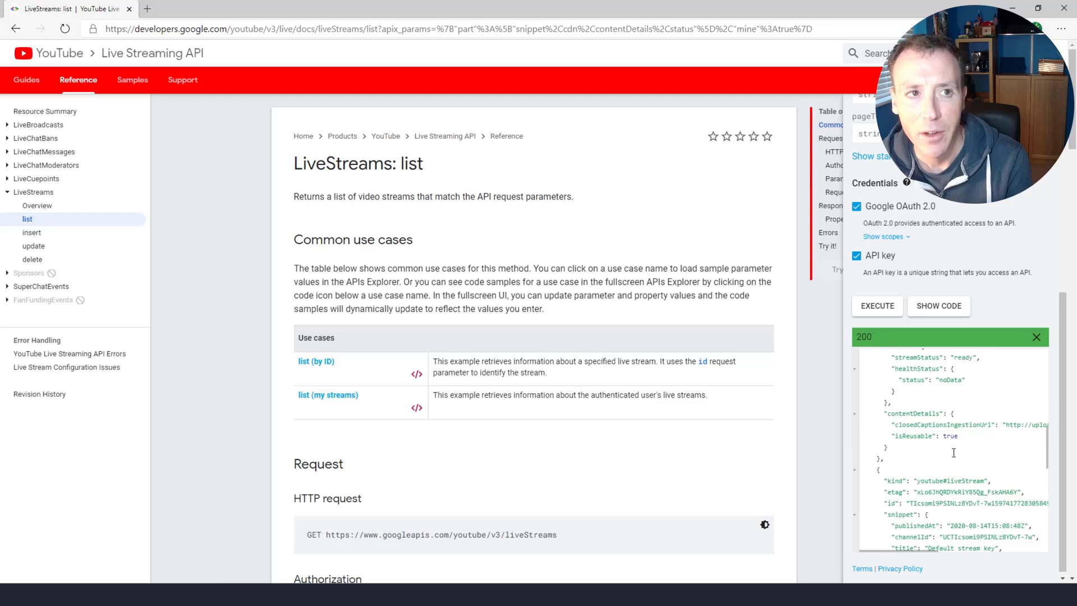
pyautogui.hotkey('ctrl', 'a')
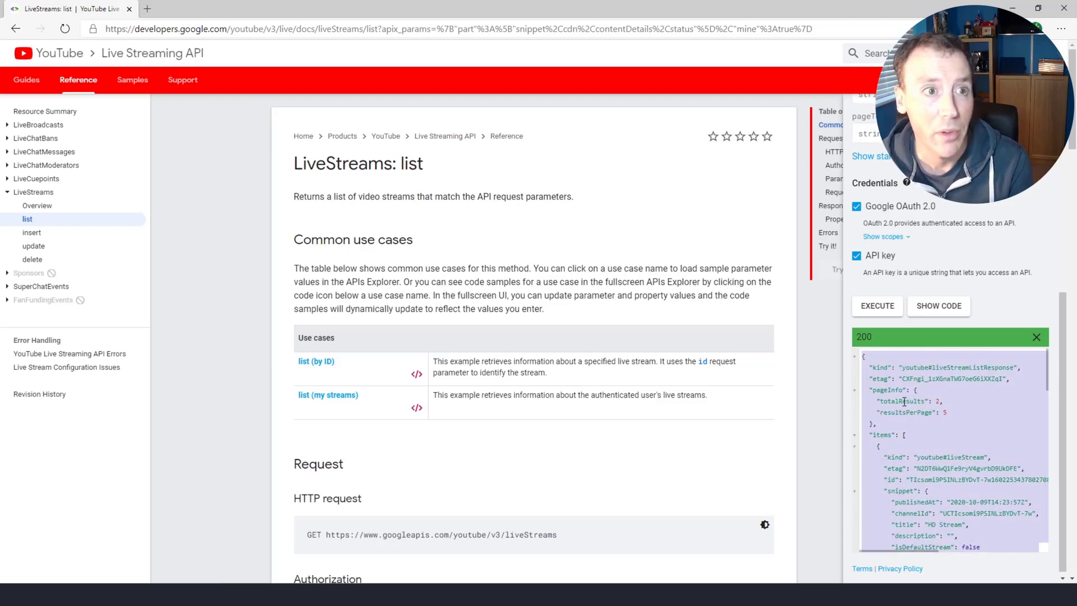
# Step: Paste the copied liveStreams JSON into the Text tab of Online JSON Viewer in a new tab
pyautogui.click(148, 9)
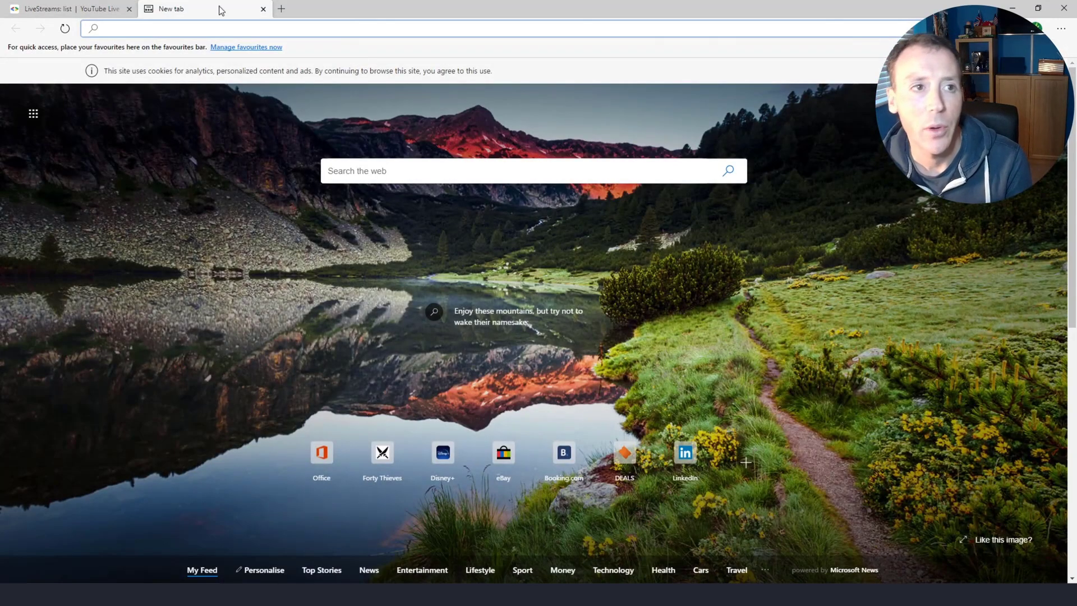
pyautogui.click(18, 9)
pyautogui.click(843, 490)
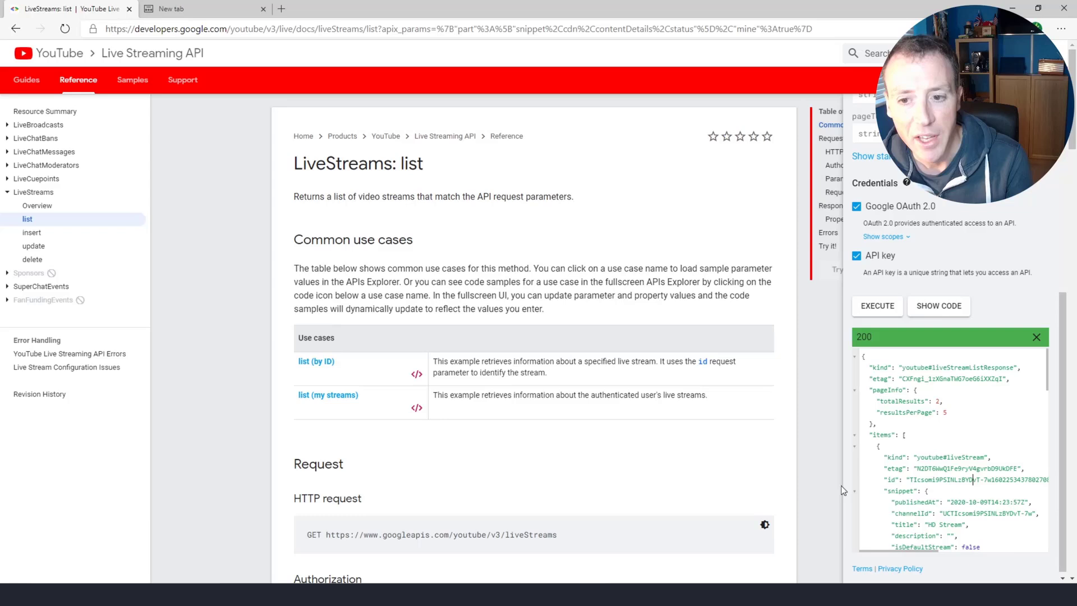
pyautogui.scroll(3, 883, 434)
pyautogui.scroll(-3, 883, 434)
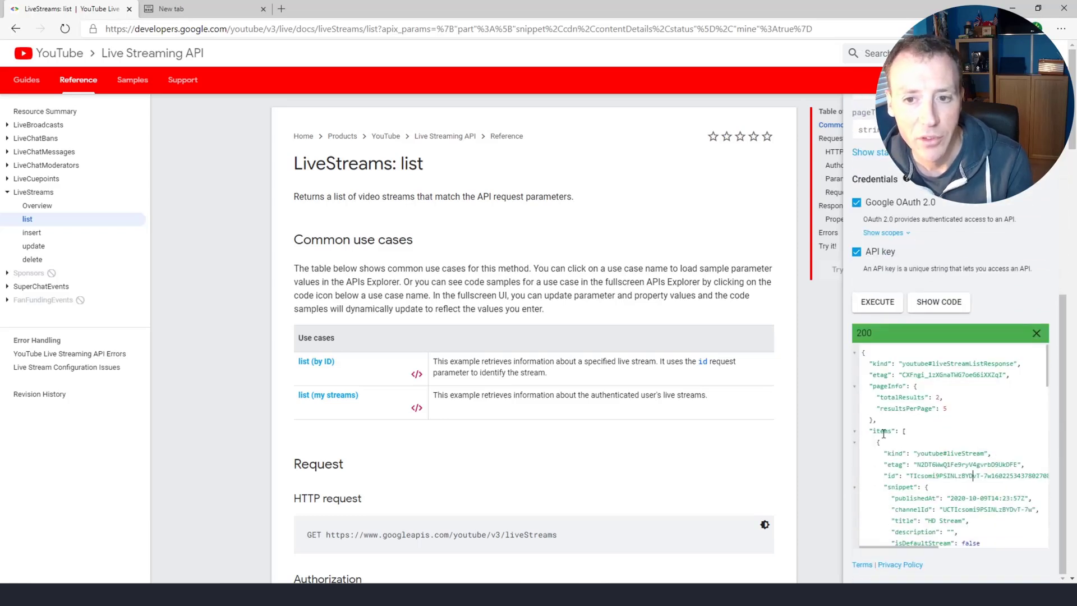
pyautogui.scroll(-10, 884, 434)
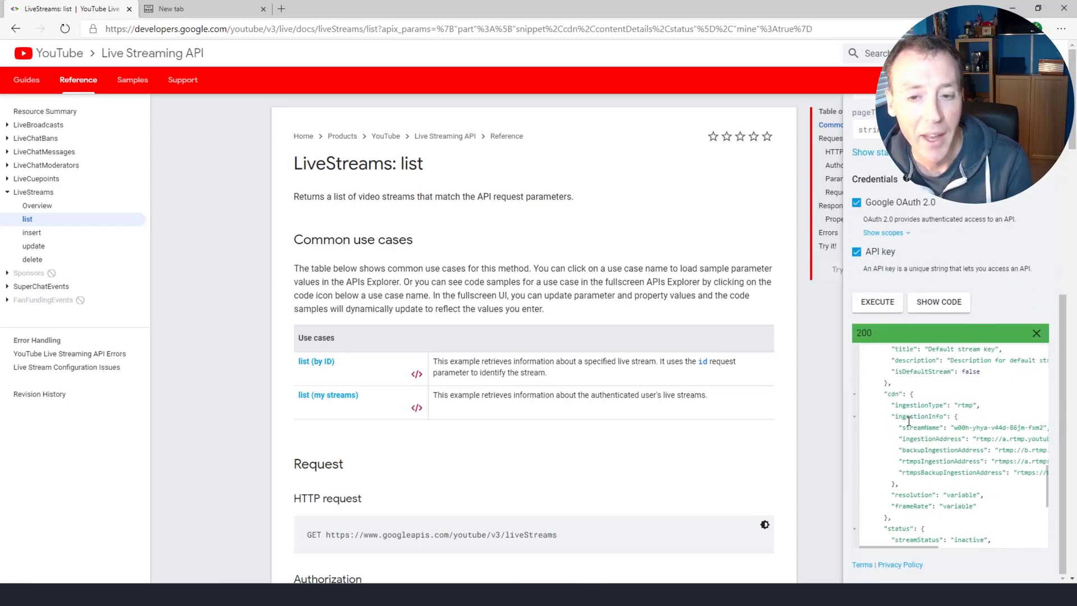
pyautogui.scroll(-8, 909, 421)
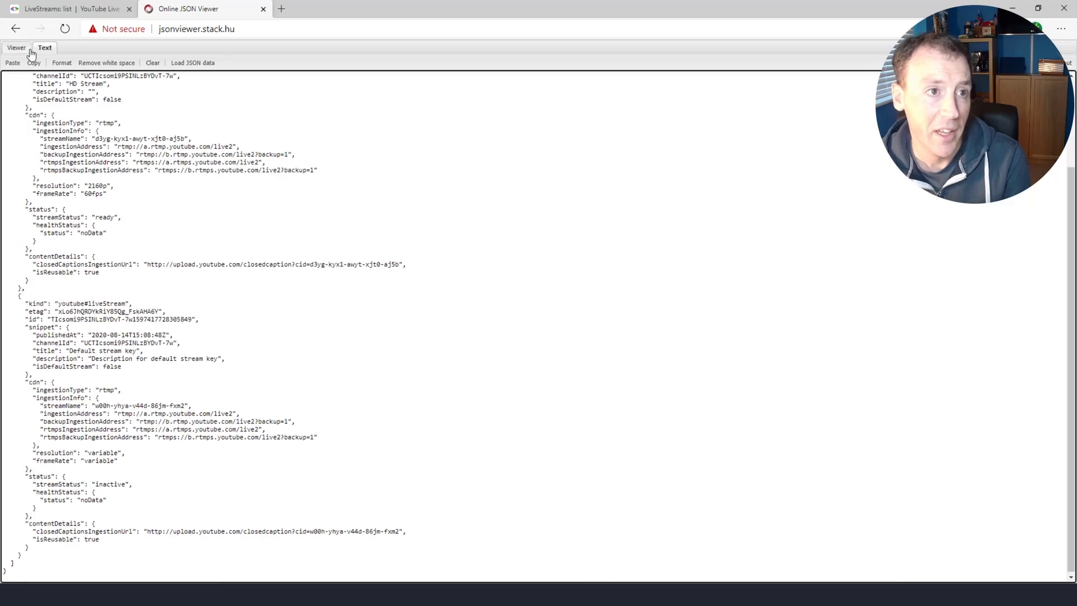
# Step: Show the JSON as a tree, expanding items and both streams' fields and snippets
pyautogui.click(18, 48)
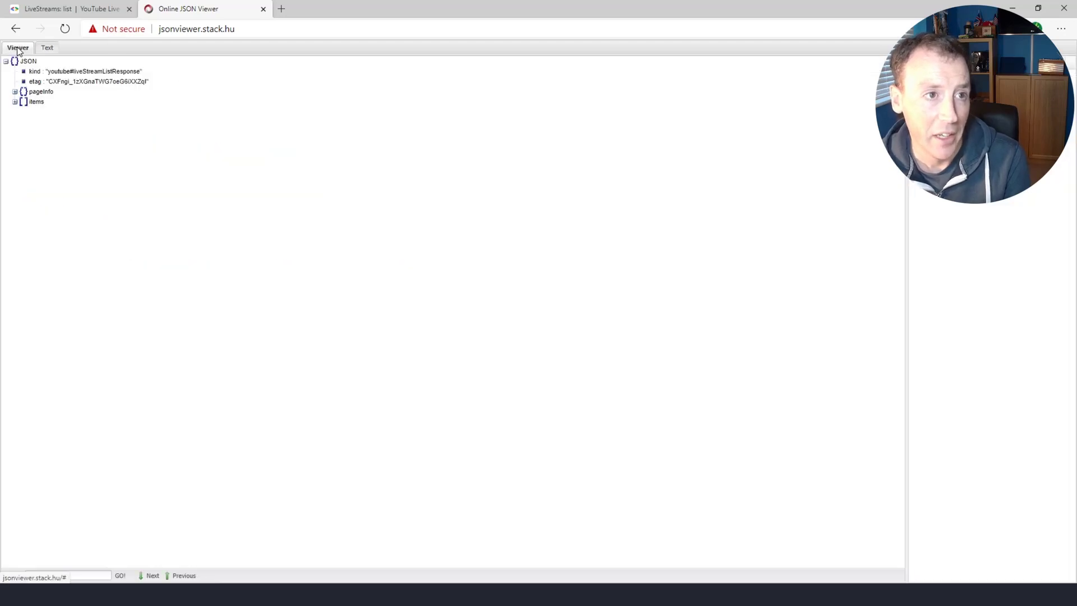
pyautogui.click(14, 101)
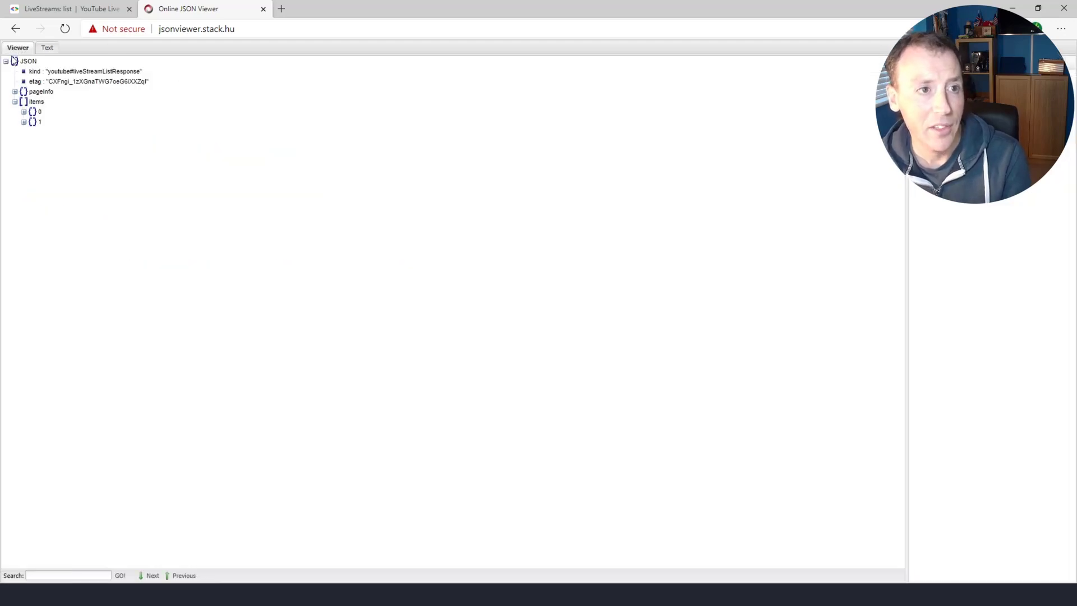
pyautogui.click(23, 112)
pyautogui.click(24, 193)
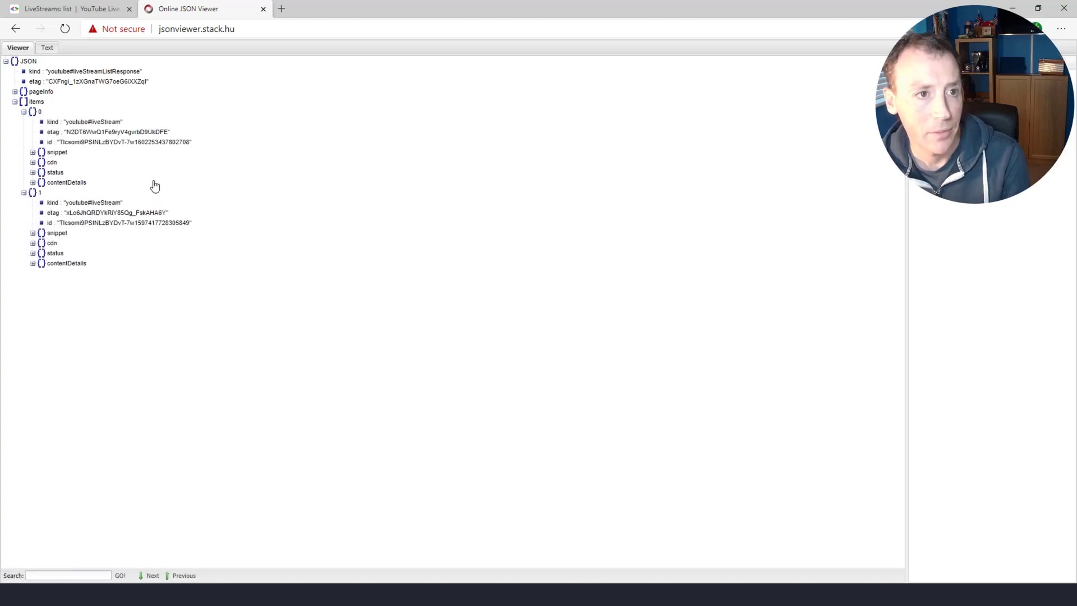
pyautogui.click(33, 152)
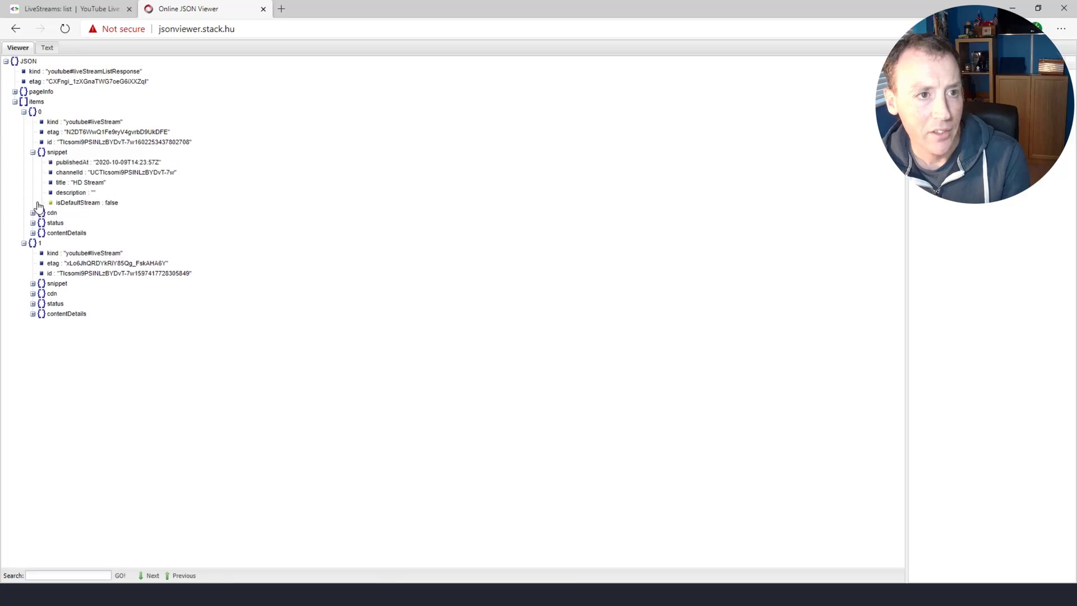
pyautogui.click(33, 283)
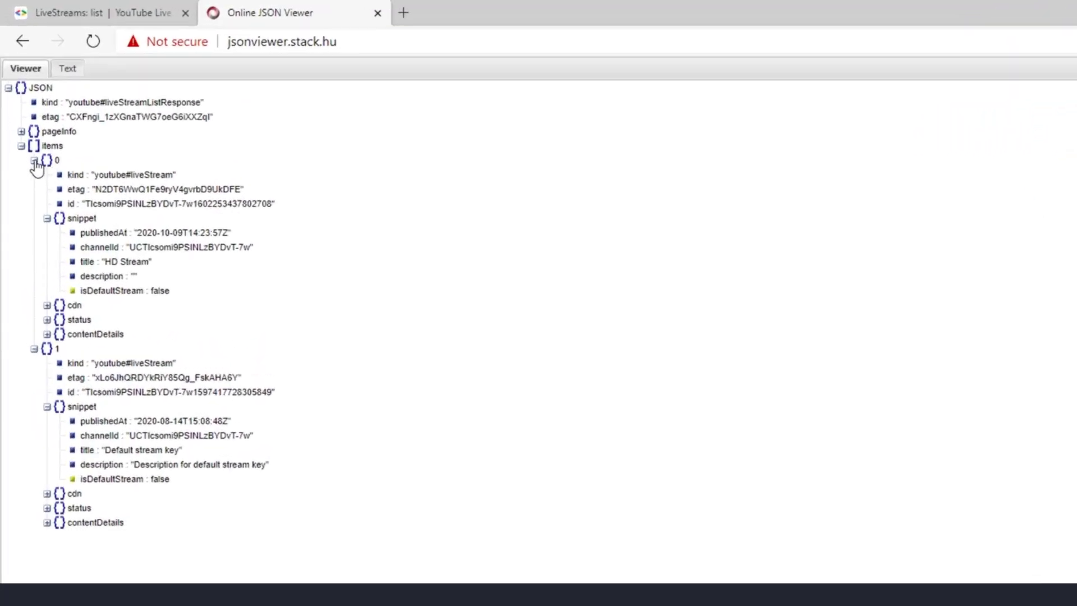
pyautogui.click(35, 161)
pyautogui.click(34, 161)
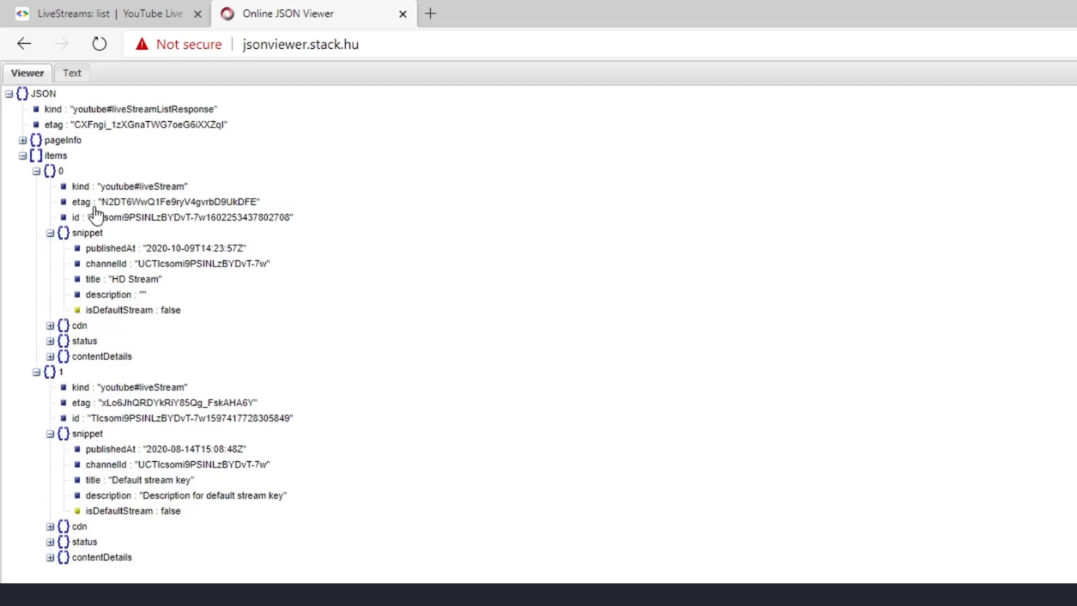
# Step: Compare the two streams' titles and select the 'HD Stream' item's id entry
pyautogui.click(134, 284)
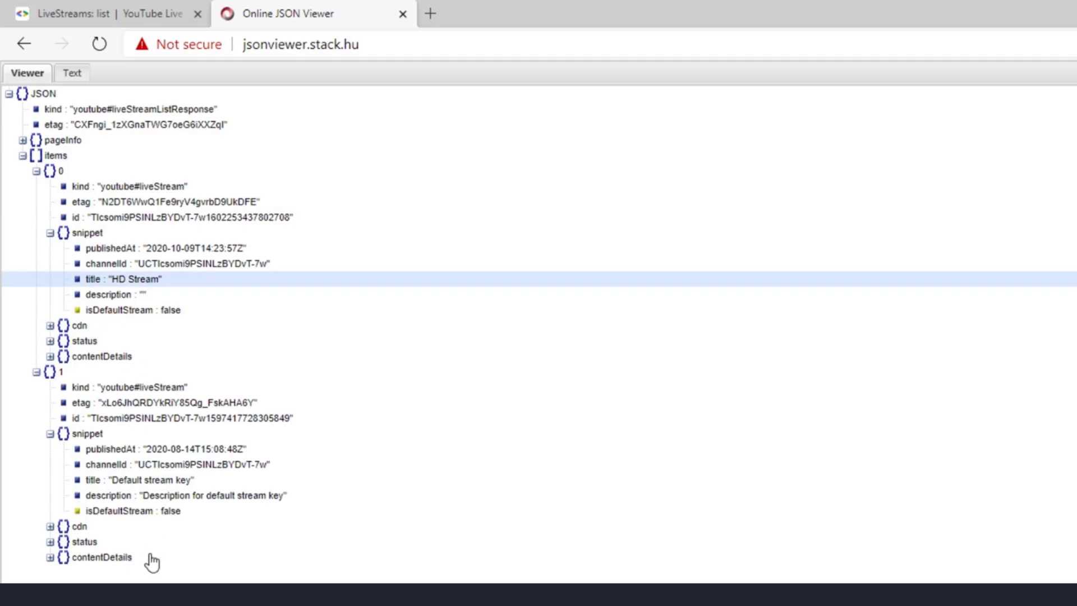
pyautogui.click(155, 482)
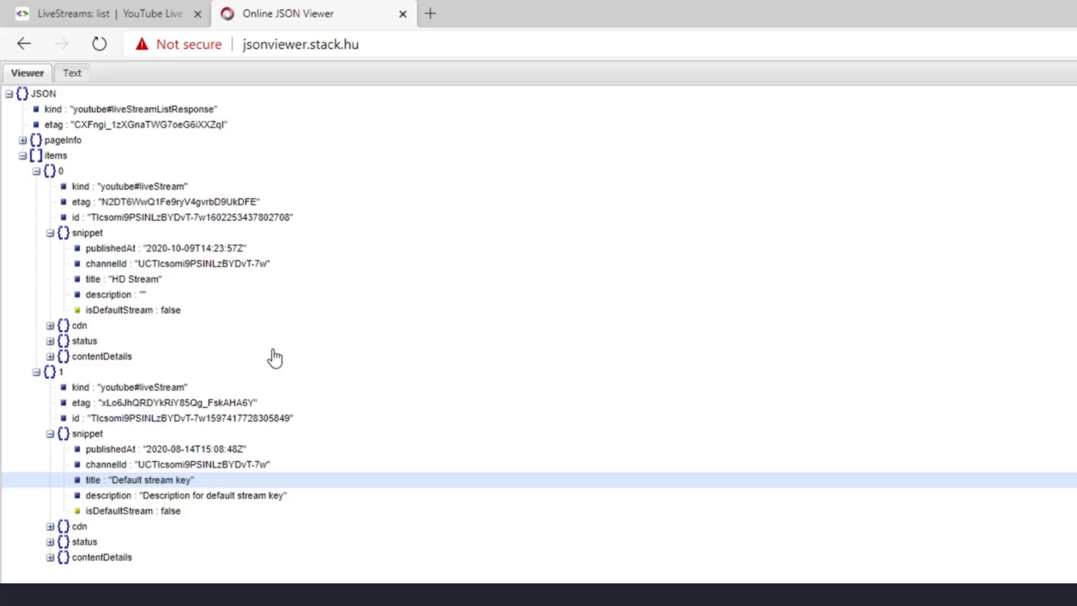
pyautogui.click(158, 265)
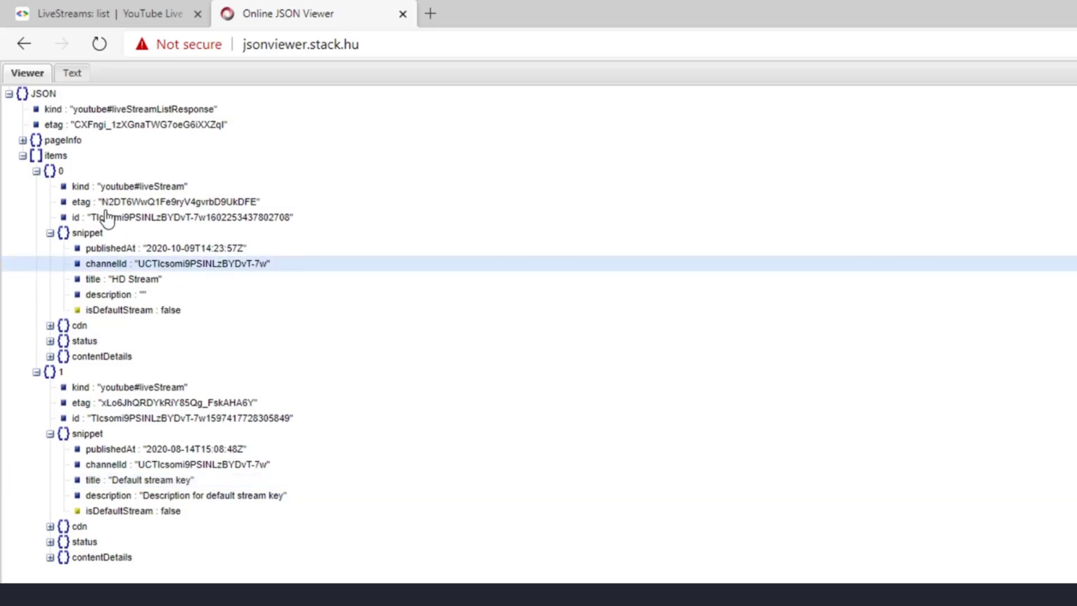
pyautogui.click(95, 217)
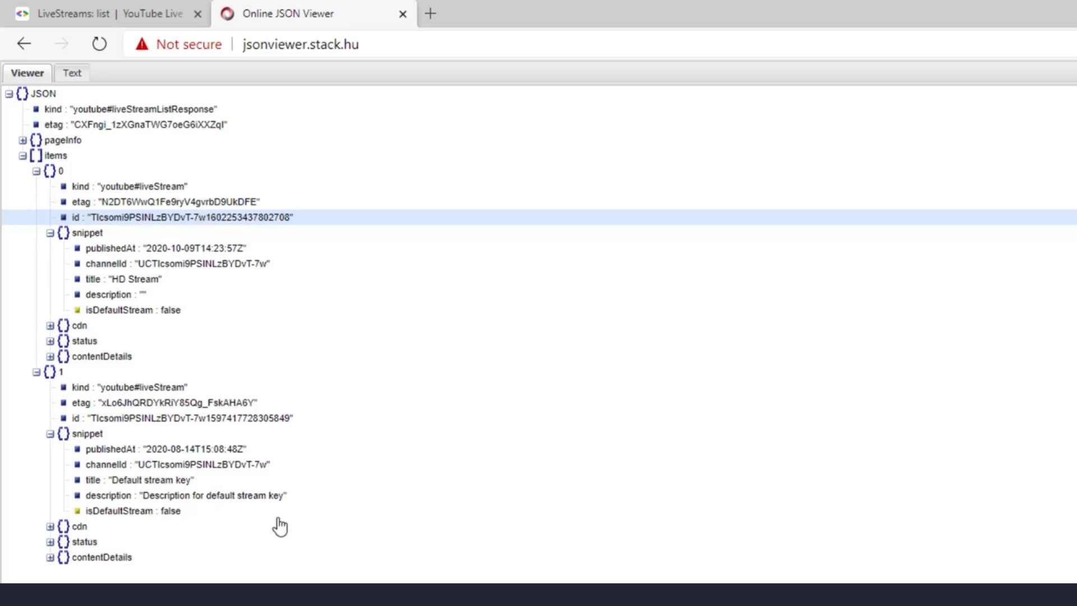
pyautogui.click(165, 481)
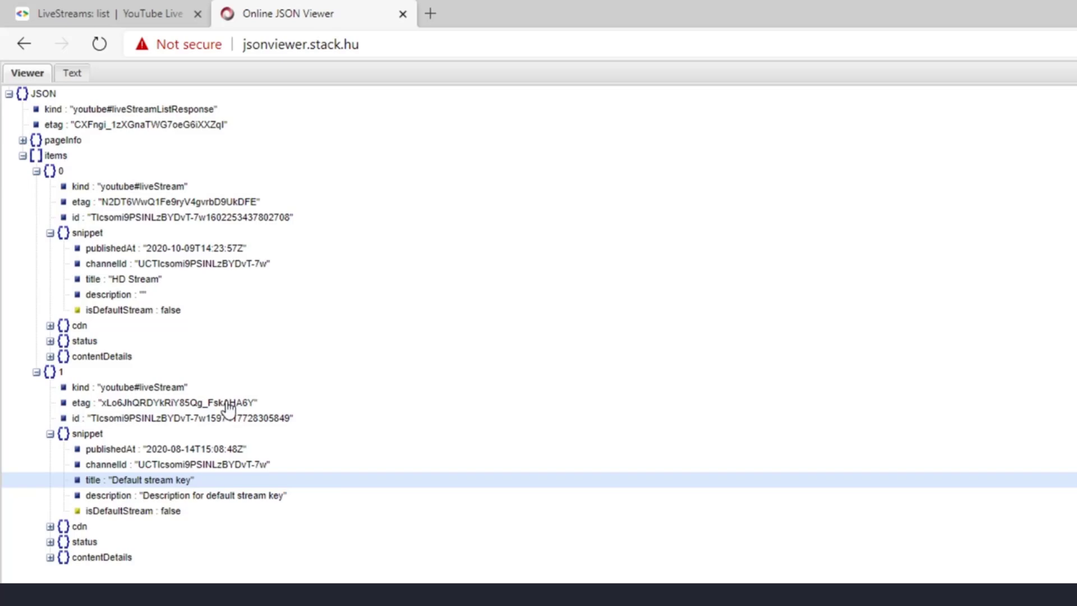
pyautogui.click(209, 217)
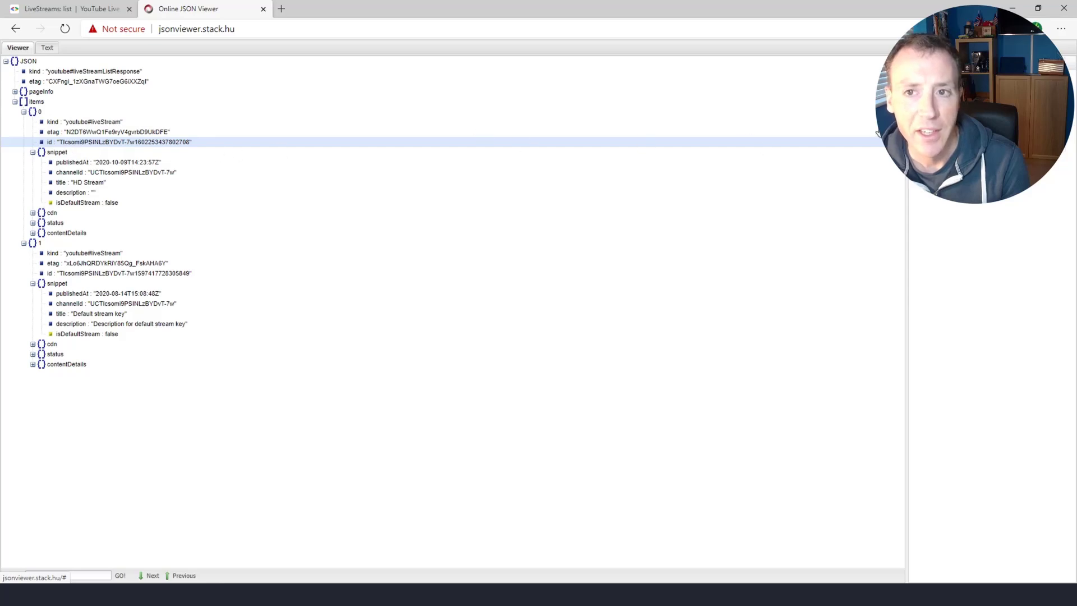
# Step: Copy the HD Stream's full id from the Value cell and return to the LiveStreams: list page
pyautogui.moveTo(907, 213); pyautogui.dragTo(500, 125)
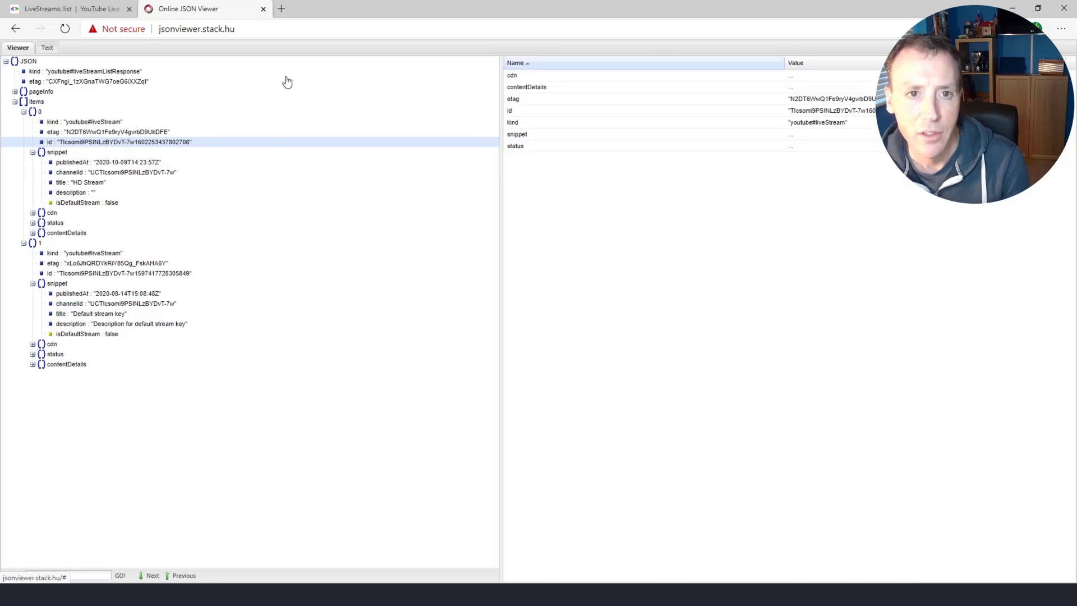
pyautogui.doubleClick(867, 111)
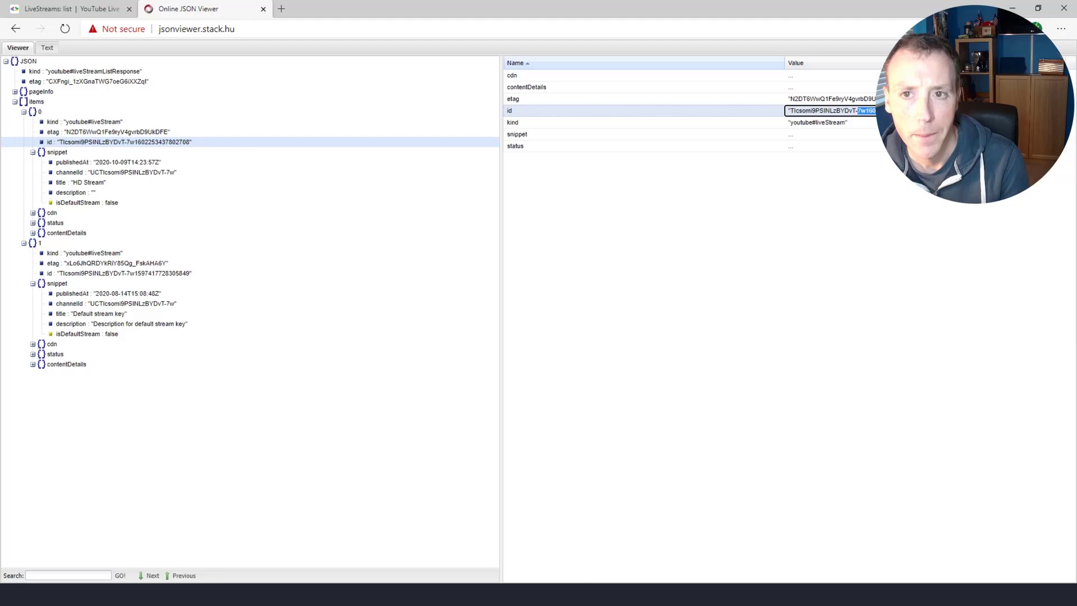
pyautogui.moveTo(873, 111); pyautogui.dragTo(747, 115)
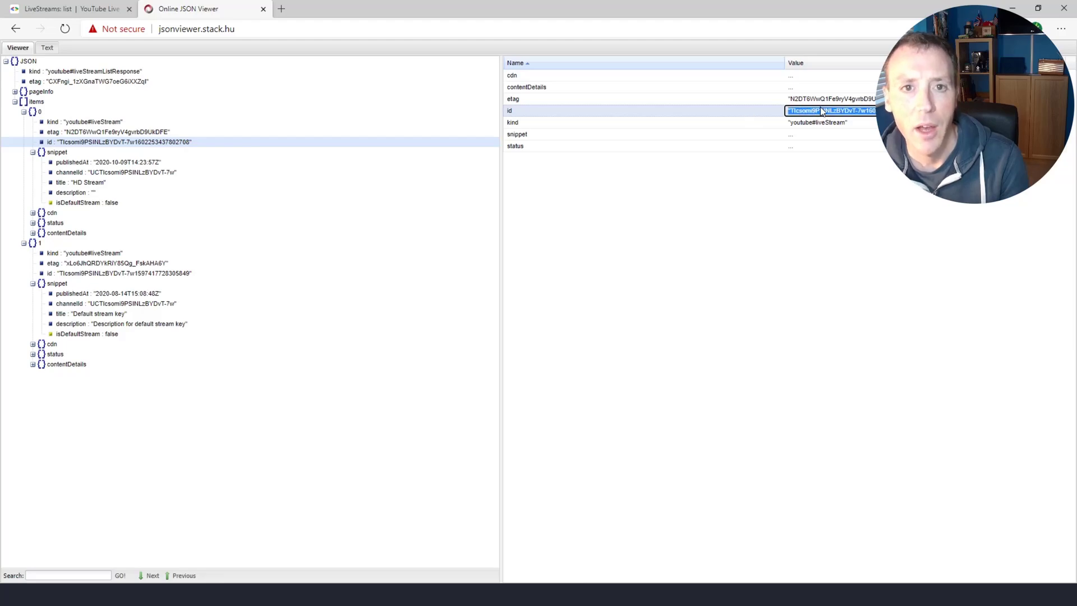
pyautogui.click(85, 9)
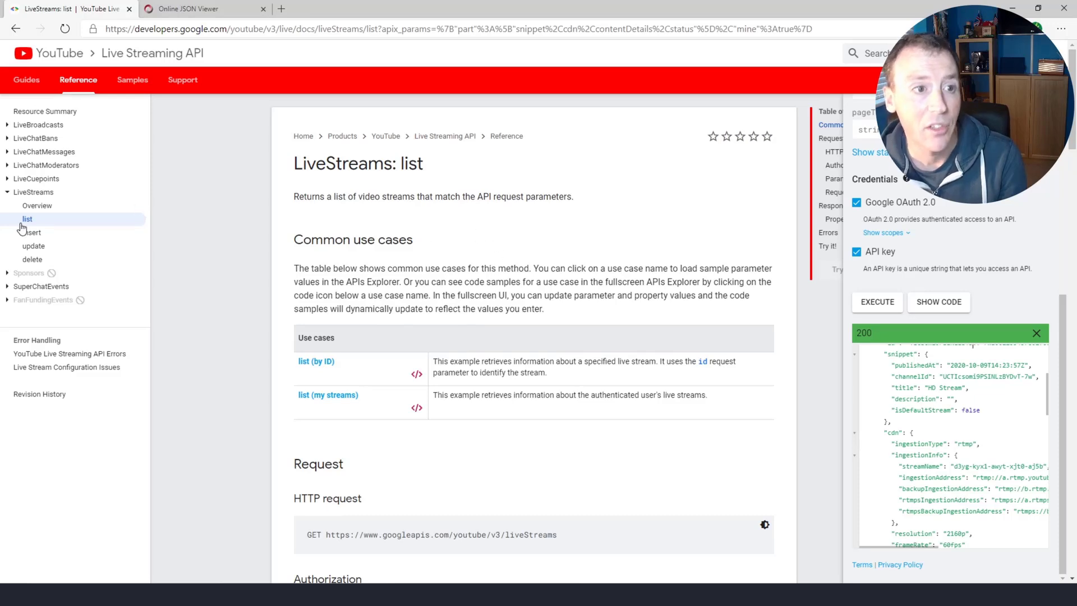
# Step: Open LiveStreams: delete and paste the HD Stream's ID into id, stripping quotes and spaces
pyautogui.click(33, 260)
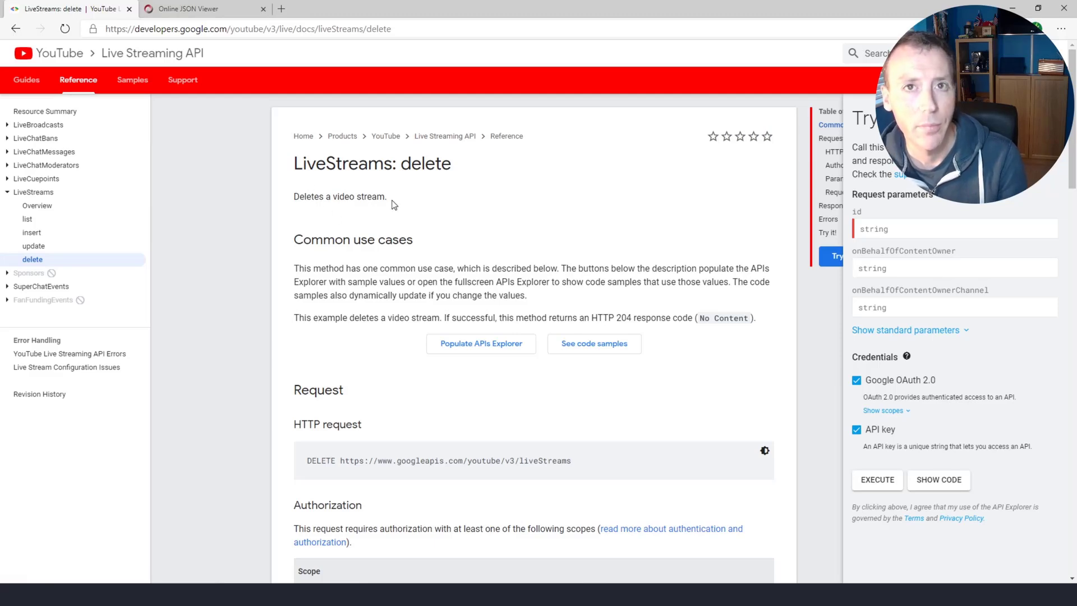
pyautogui.click(913, 227)
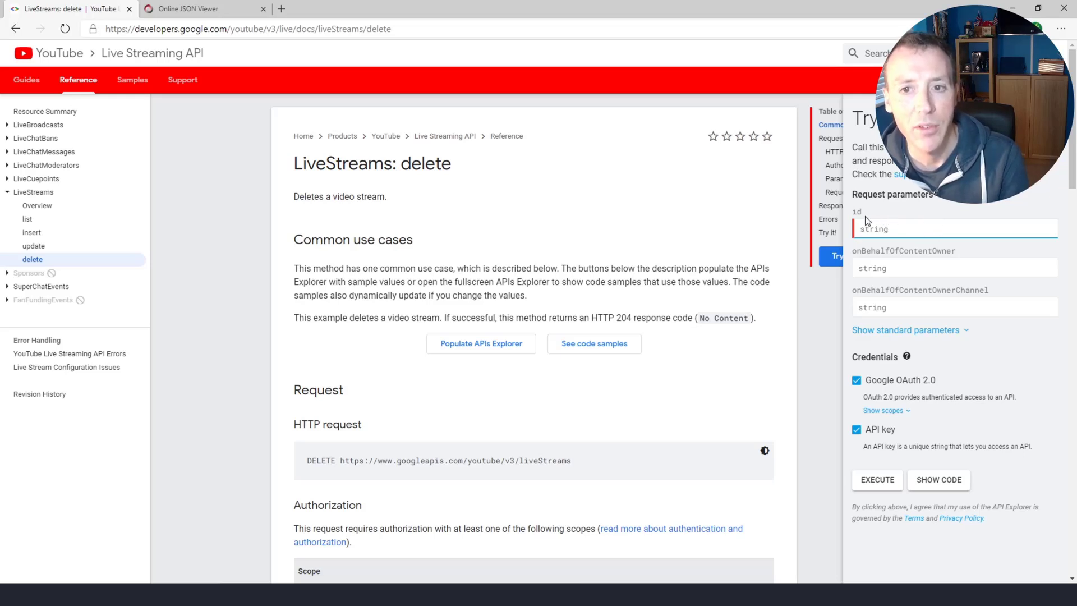
pyautogui.hotkey('ctrl', 'v')
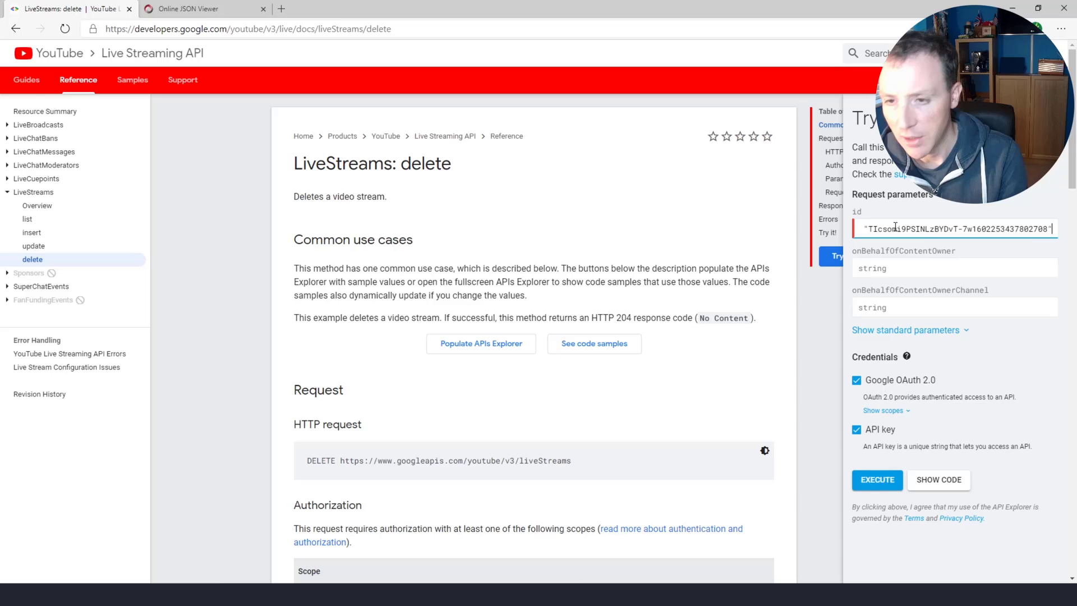
pyautogui.press('BackSpace')
pyautogui.press('Home')
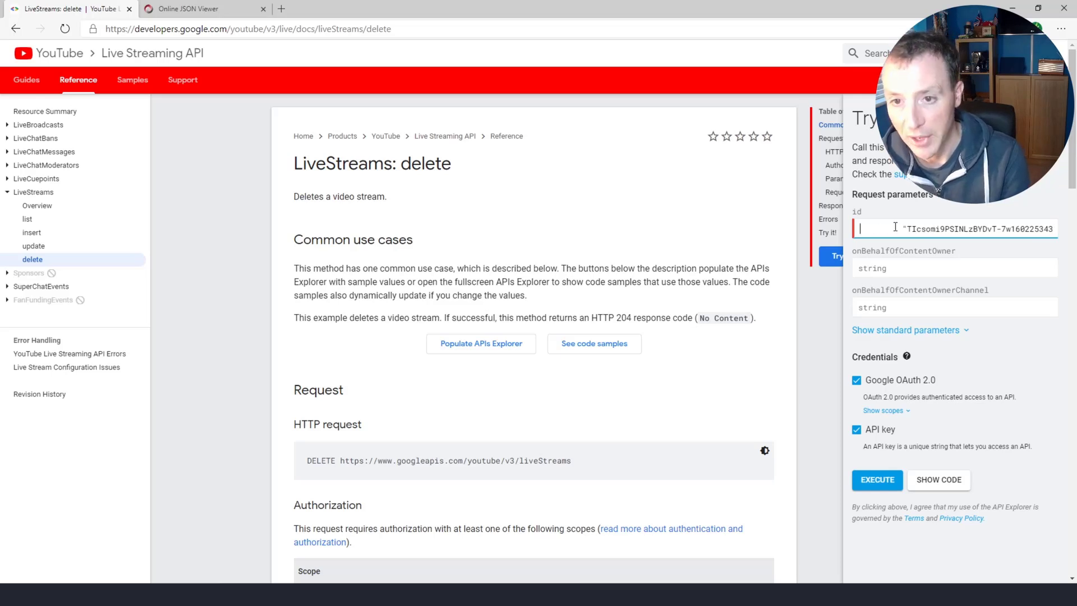
pyautogui.press('Delete')
pyautogui.press('Delete')
pyautogui.press('Delete')
pyautogui.press('Delete')
pyautogui.press('Delete')
pyautogui.press('Delete')
pyautogui.press('Delete')
pyautogui.press('Delete')
pyautogui.press('Delete')
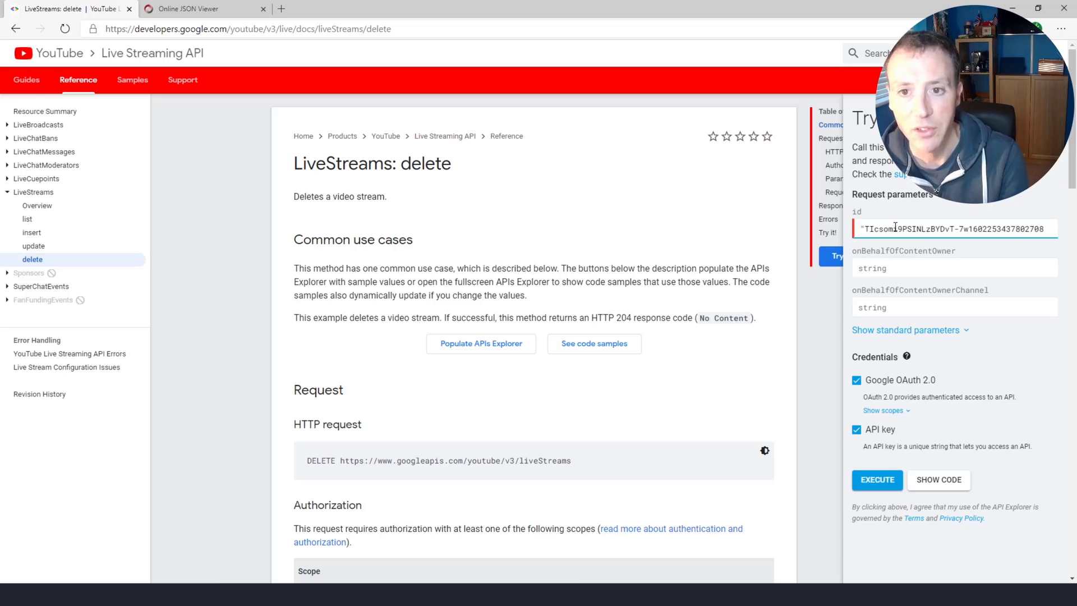
pyautogui.press('Delete')
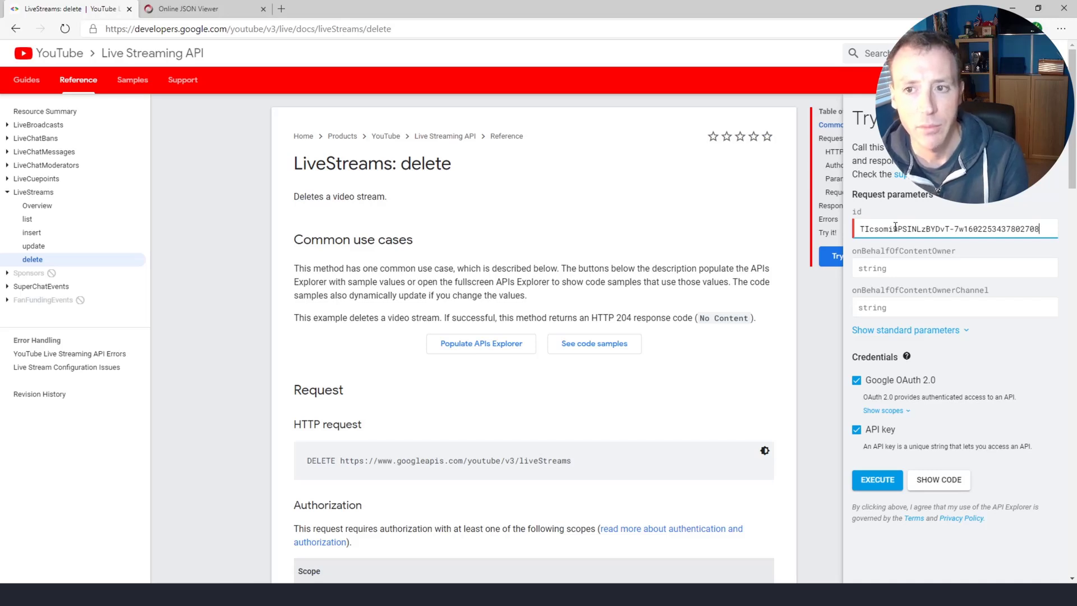
# Step: Execute the delete request for the HD Stream's id, starting Google account authorization
pyautogui.click(877, 479)
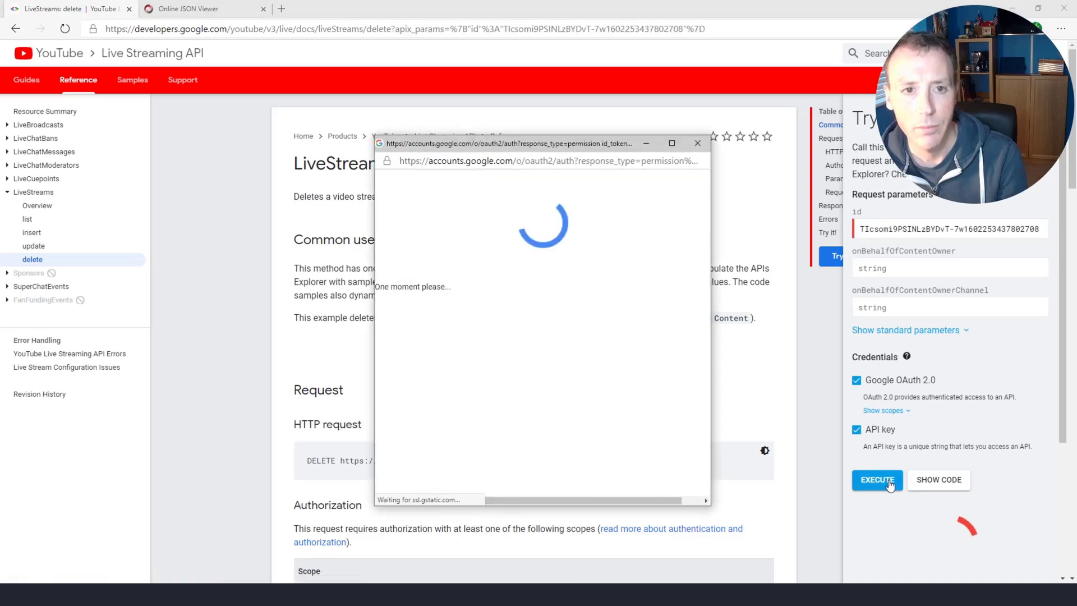